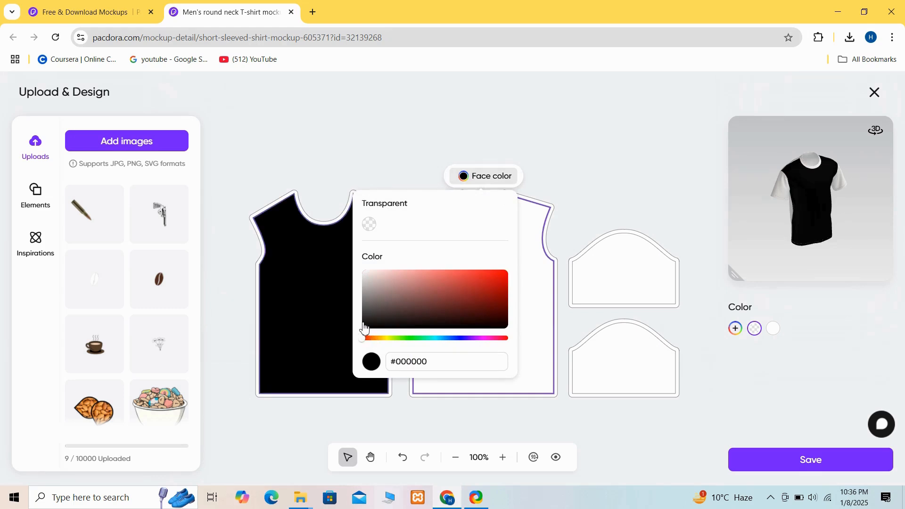
# - Set the back panel's face color to #1f1f1f and the upper sleeve panel's face color to #1a1919
pyautogui.click(363, 323)
pyautogui.click(540, 375)
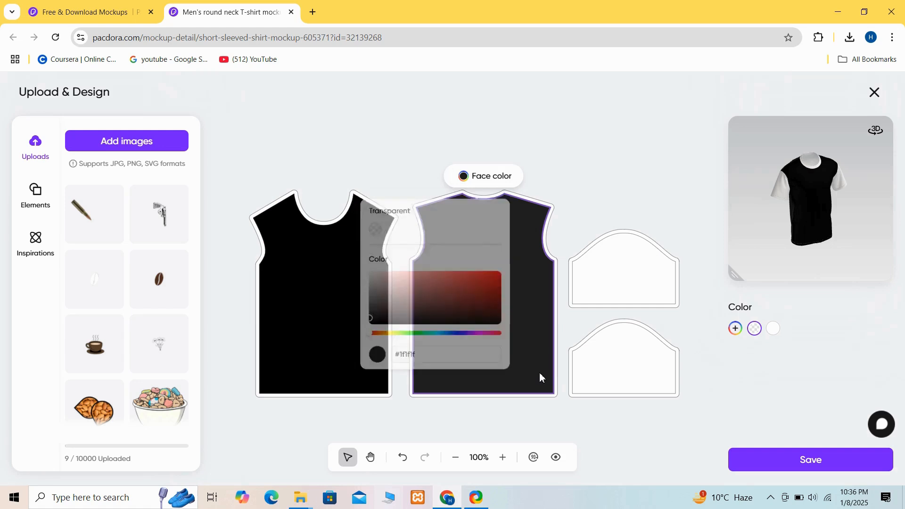
pyautogui.click(629, 283)
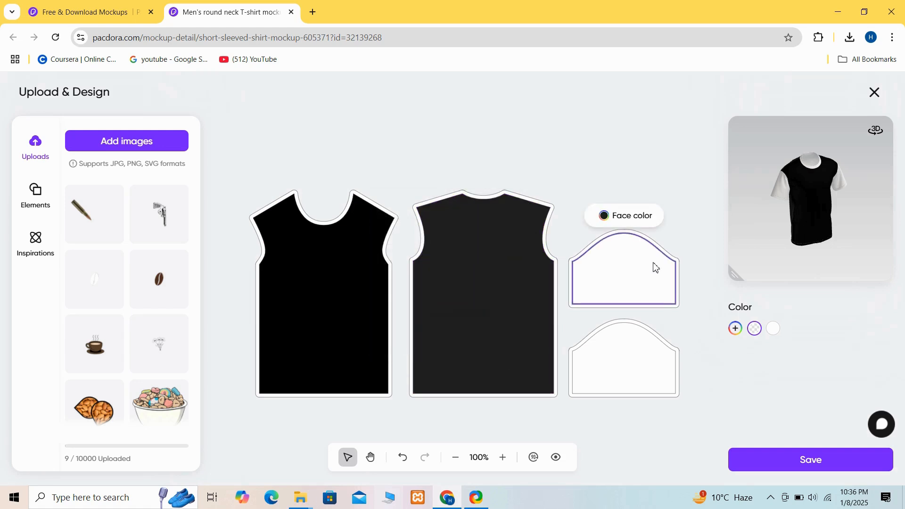
pyautogui.click(604, 216)
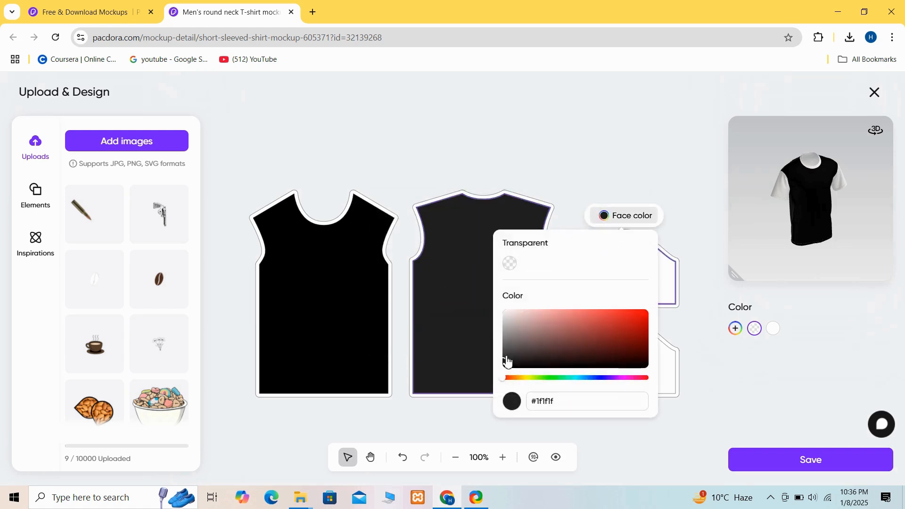
pyautogui.click(508, 363)
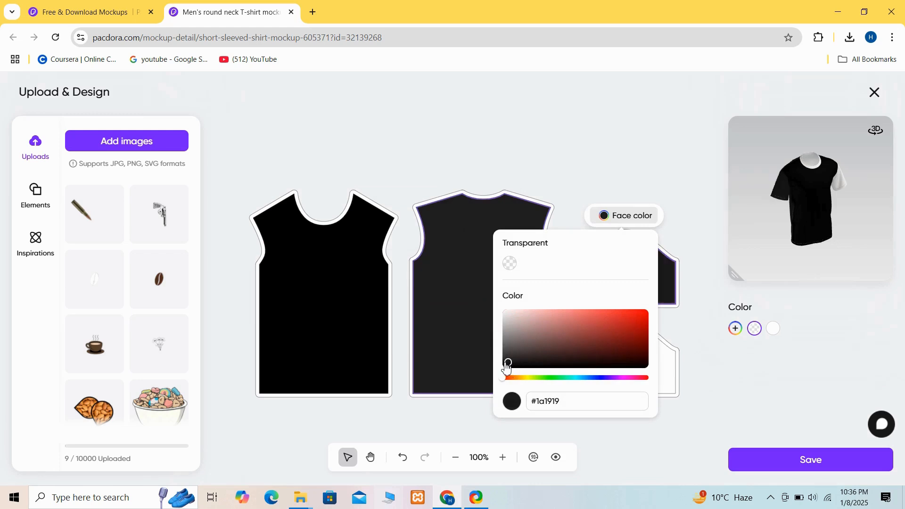
# - Set the lower sleeve panel's face color to dark gray #302f2f
pyautogui.click(673, 378)
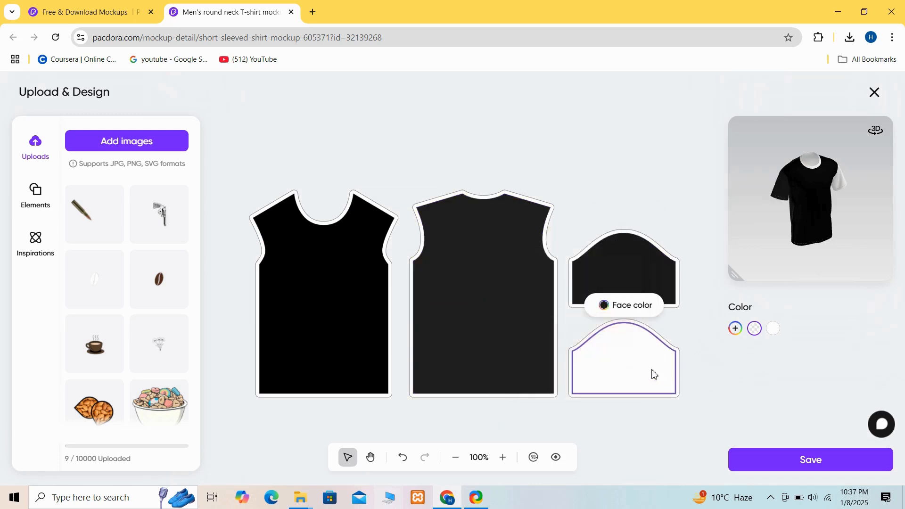
pyautogui.click(613, 313)
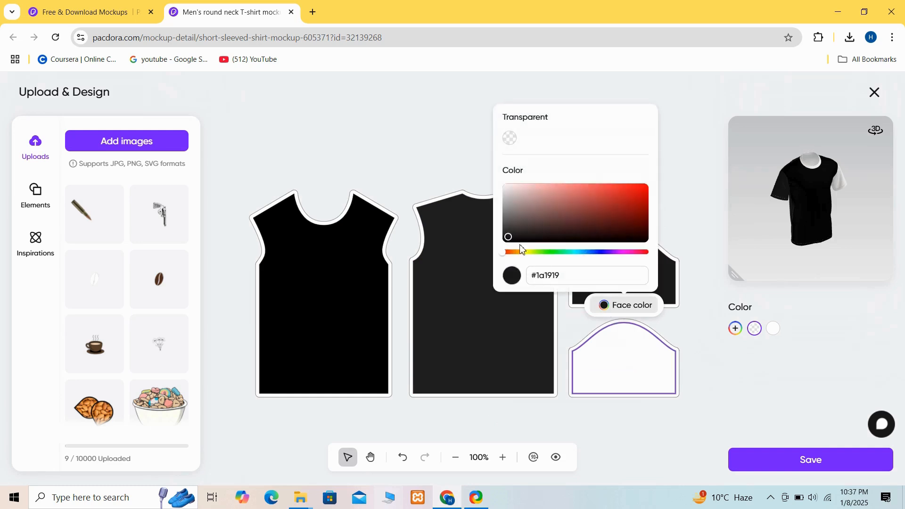
pyautogui.click(508, 233)
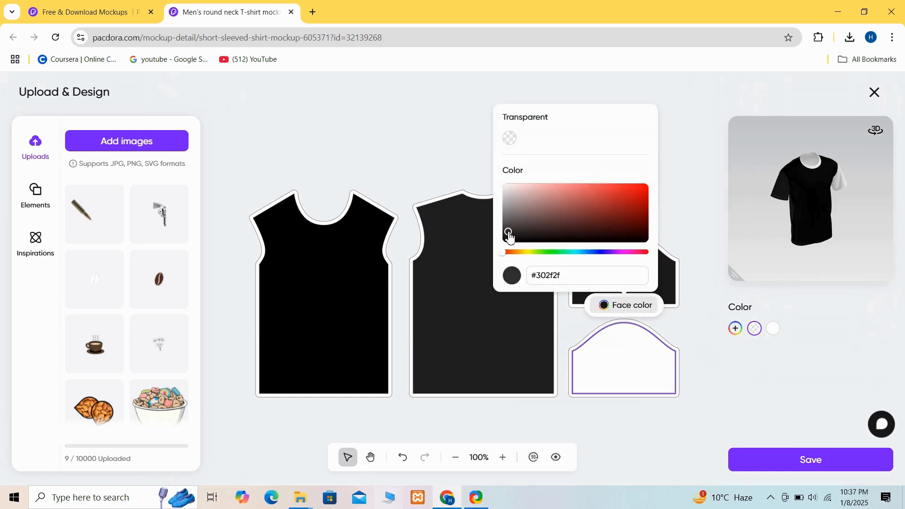
pyautogui.click(597, 360)
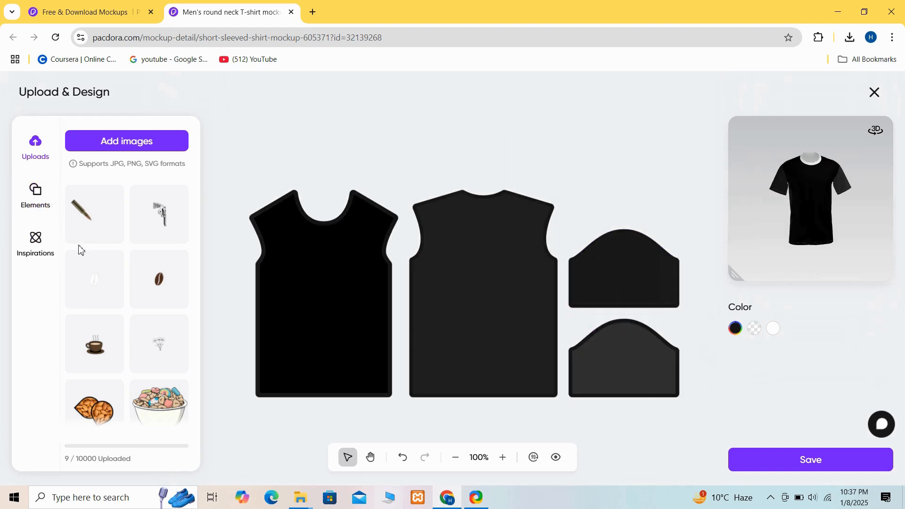
# - Add a text element to the shirt design and replace its placeholder wording with "MY"
pyautogui.click(37, 204)
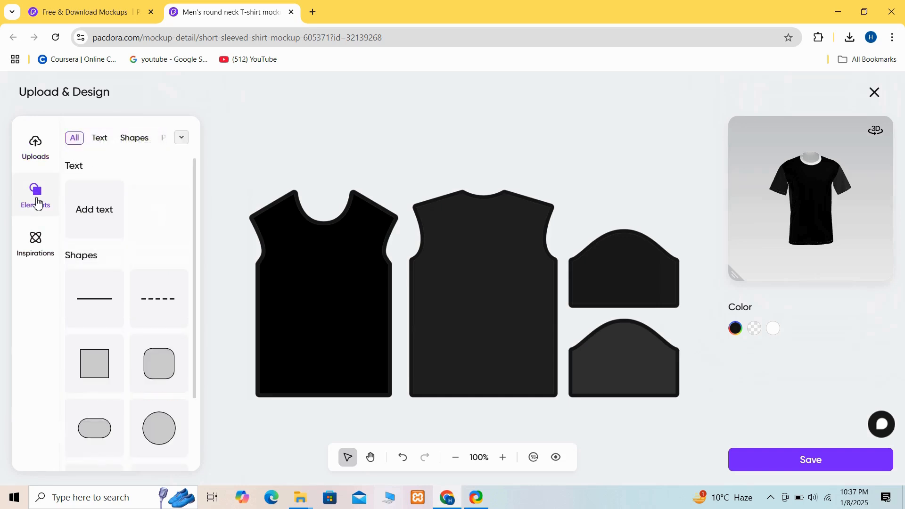
pyautogui.click(102, 213)
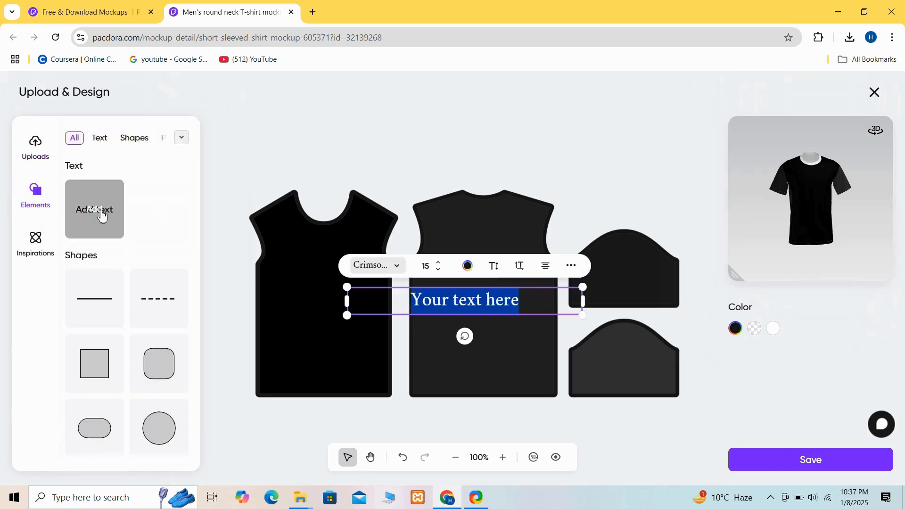
pyautogui.click(536, 307)
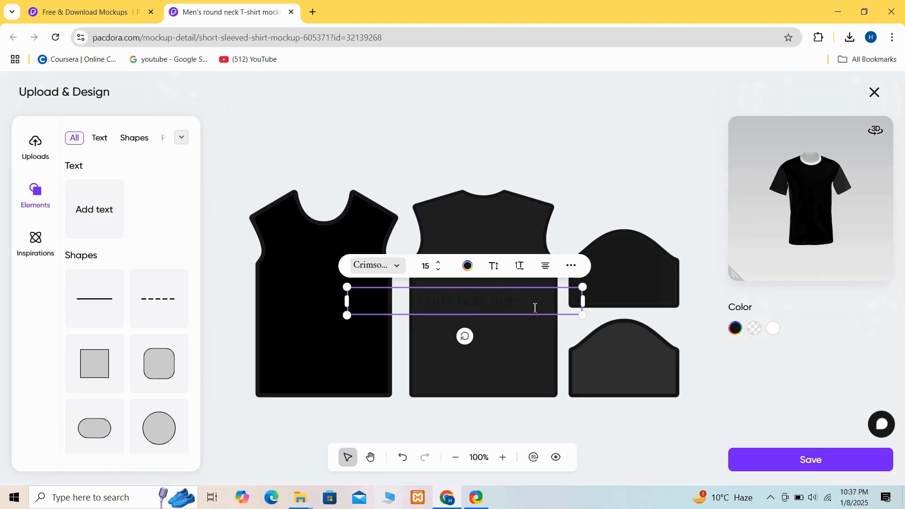
pyautogui.press('BackSpace')
pyautogui.press('BackSpace')
pyautogui.press('BackSpace')
pyautogui.press('BackSpace')
pyautogui.press('BackSpace')
pyautogui.press('BackSpace')
pyautogui.press('BackSpace')
pyautogui.press('BackSpace')
pyautogui.press('BackSpace')
pyautogui.press('BackSpace')
pyautogui.press('BackSpace')
pyautogui.press('BackSpace')
pyautogui.press('BackSpace')
pyautogui.press('BackSpace')
pyautogui.write('MY')
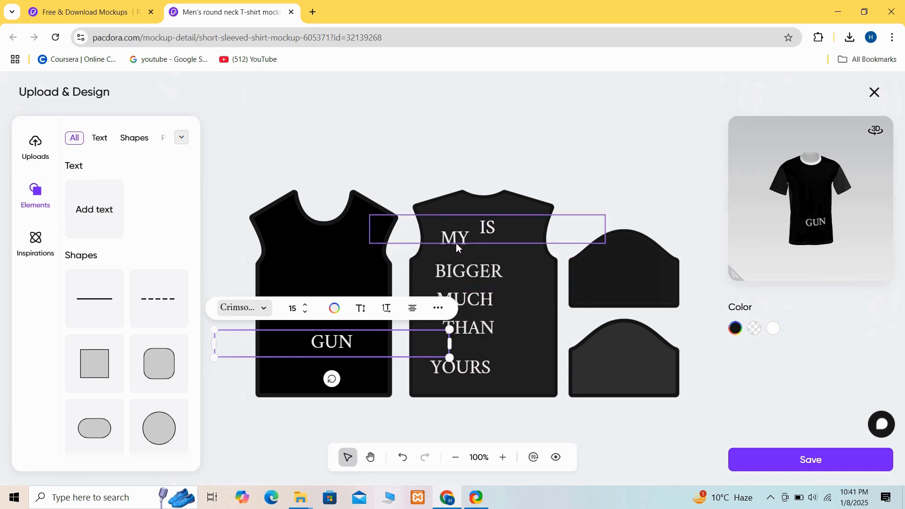
# - Move the "MY" text from the back panel to the upper left of the front panel
pyautogui.click(451, 247)
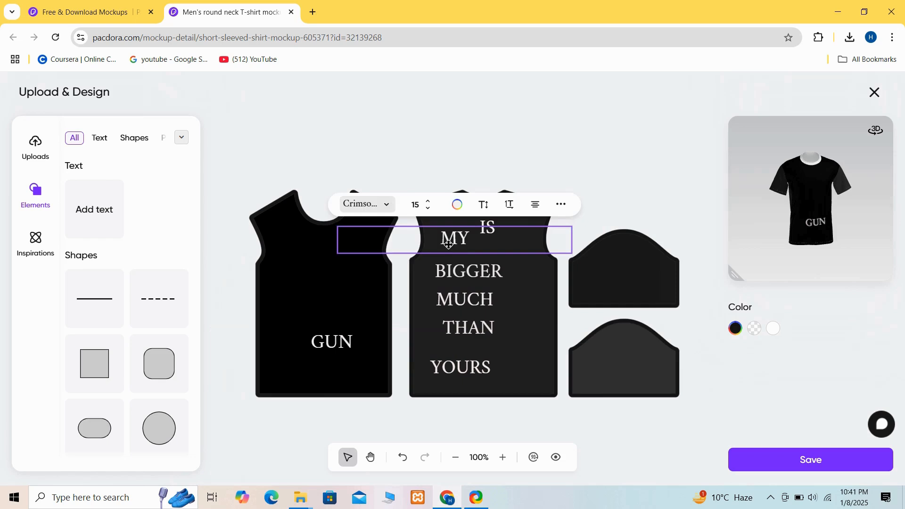
pyautogui.moveTo(449, 244); pyautogui.dragTo(283, 248)
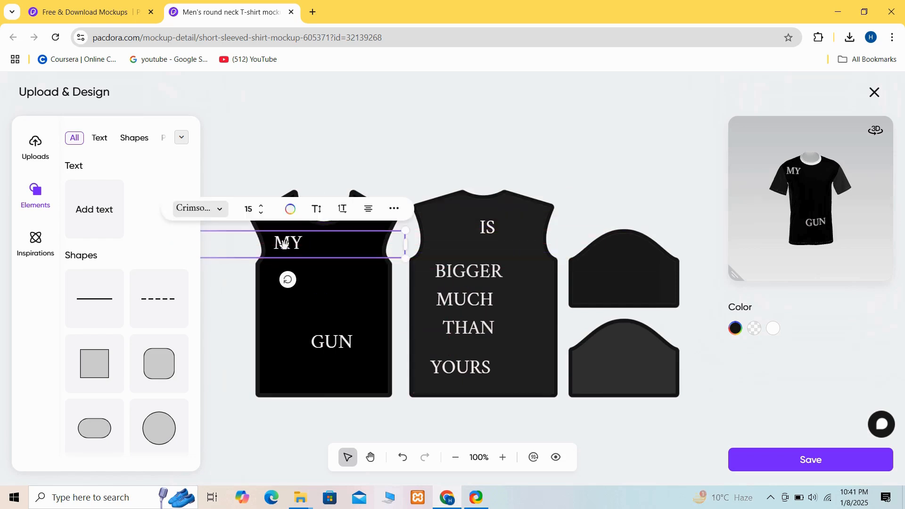
# - Set the "MY" text in RobotoCondensed-Bold and narrow its text box to fit the word
pyautogui.click(222, 218)
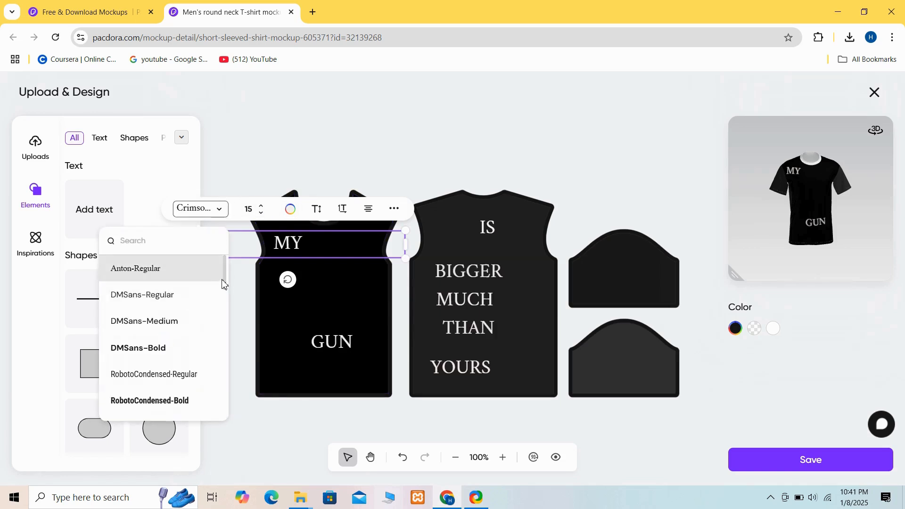
pyautogui.moveTo(225, 283); pyautogui.dragTo(224, 297)
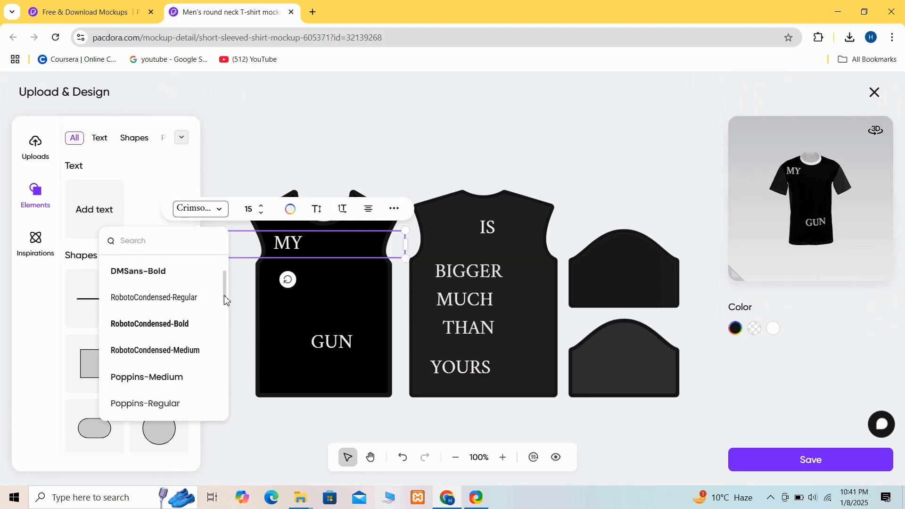
pyautogui.click(190, 324)
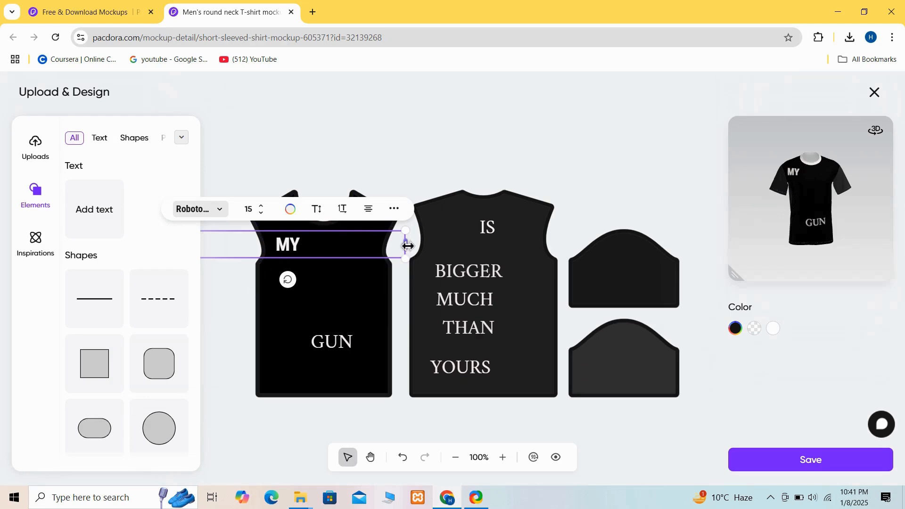
pyautogui.moveTo(408, 246); pyautogui.dragTo(298, 255)
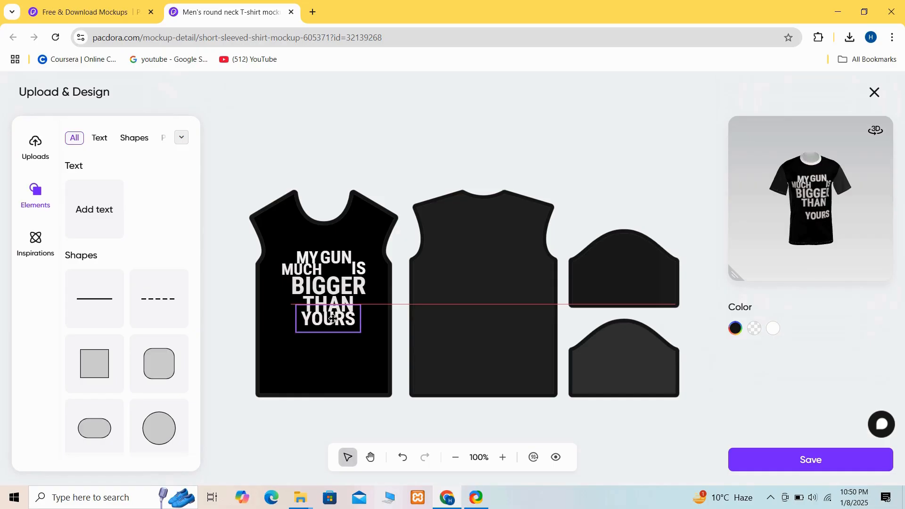
# - Place the word "YOURS" directly beneath "THAN" in the front panel's slogan
pyautogui.moveTo(332, 305); pyautogui.dragTo(332, 320)
pyautogui.click(305, 364)
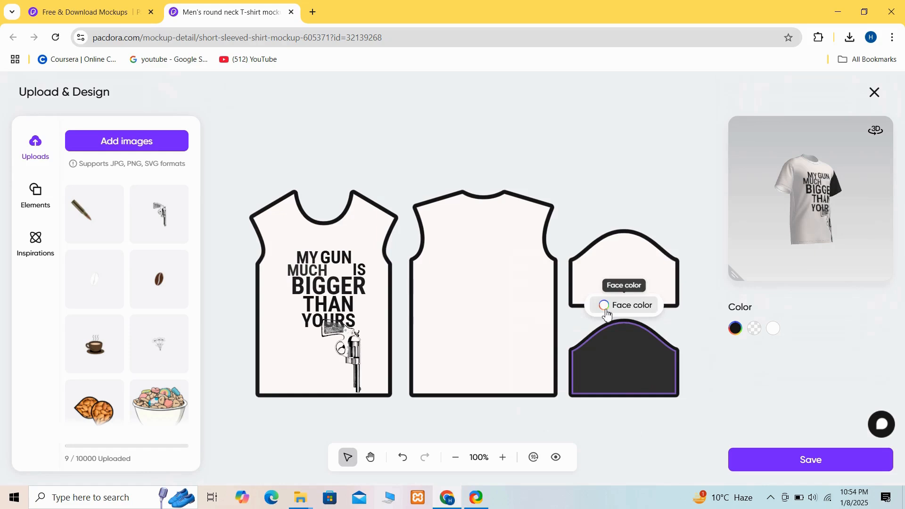
# - Recolor the lower sleeve panel with the recommended off-white #fffafa
pyautogui.click(607, 311)
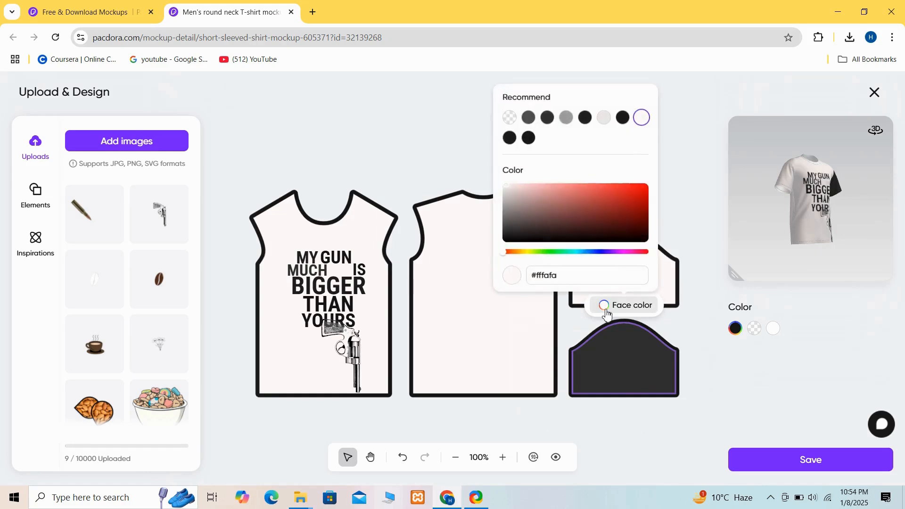
pyautogui.click(638, 118)
pyautogui.click(691, 197)
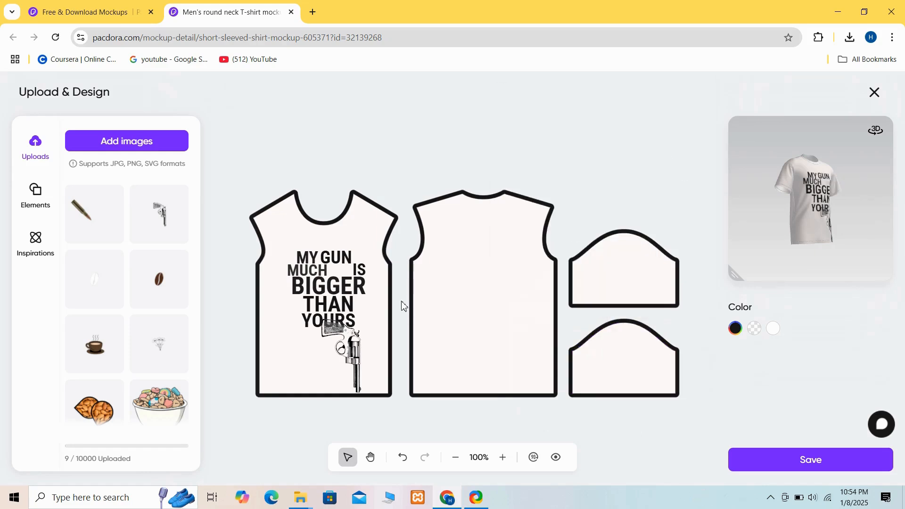
# - Enlarge the revolver image on the front panel and move it below the slogan toward the lower right
pyautogui.click(341, 346)
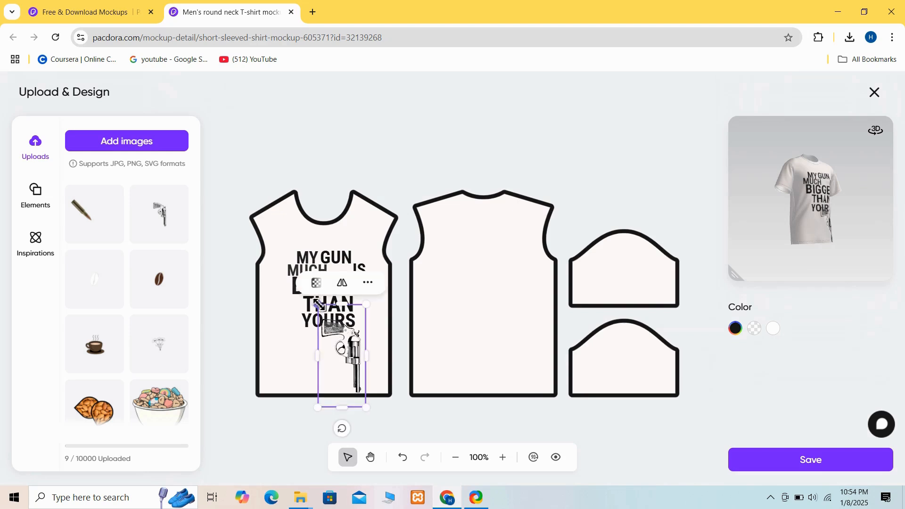
pyautogui.moveTo(317, 304); pyautogui.dragTo(300, 267)
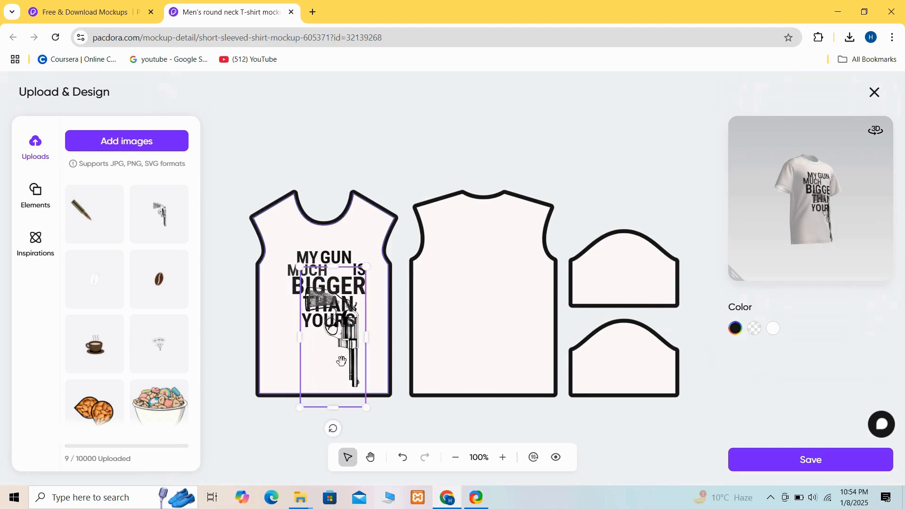
pyautogui.moveTo(367, 408); pyautogui.dragTo(372, 419)
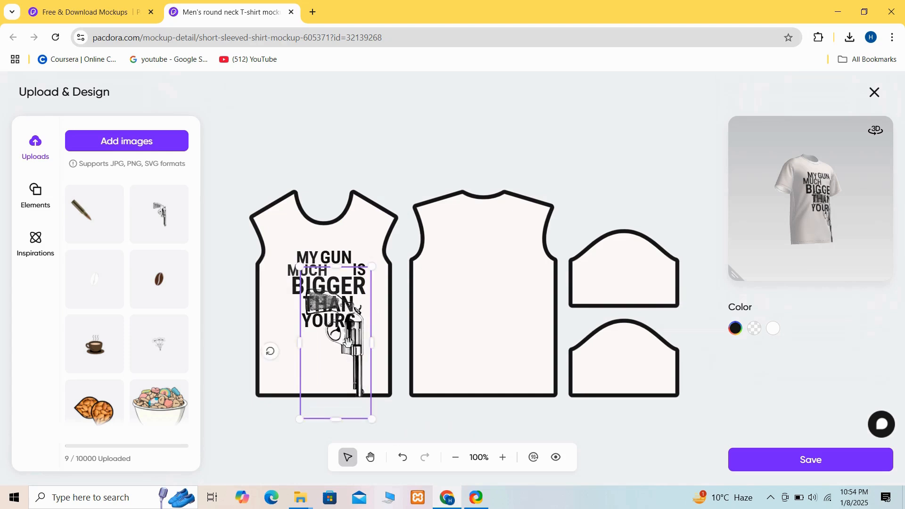
pyautogui.moveTo(344, 338); pyautogui.dragTo(359, 359)
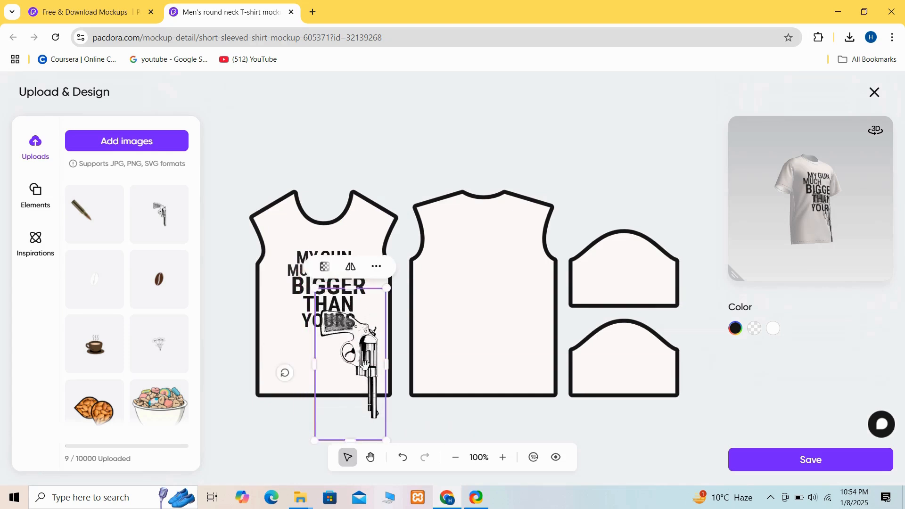
# - Make the revolver image partly transparent and turn the 3D shirt preview to face the front
pyautogui.click(324, 267)
pyautogui.moveTo(421, 300); pyautogui.dragTo(370, 299)
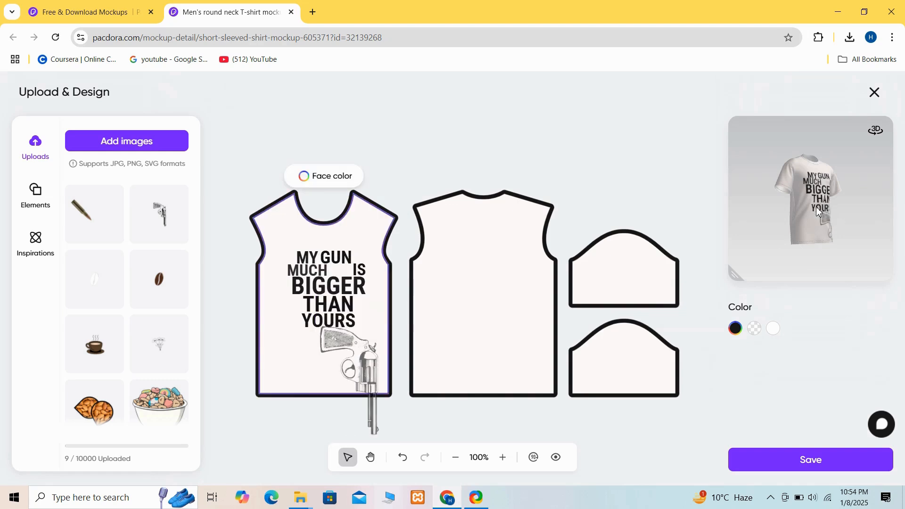
pyautogui.moveTo(816, 206); pyautogui.dragTo(797, 212)
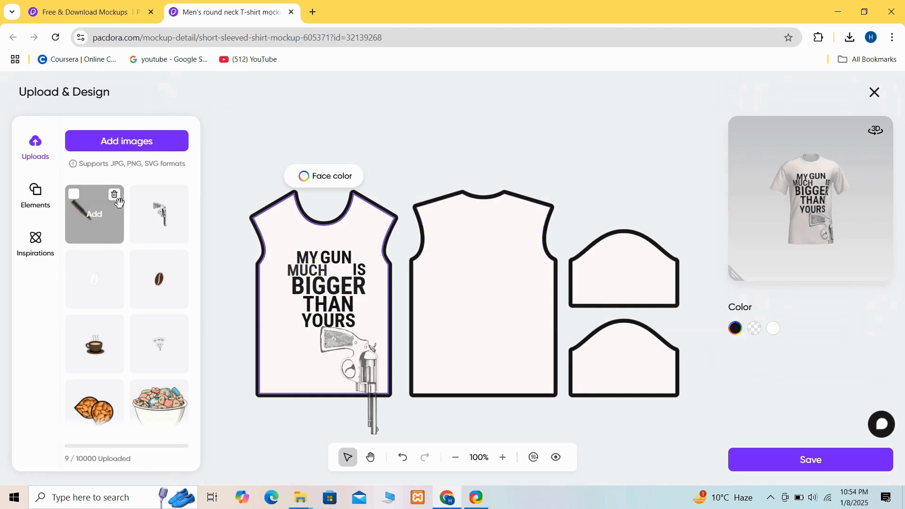
# - Add the uploaded bullet image to the front panel, shrunk and placed just above and left of the word "MY"
pyautogui.click(81, 208)
pyautogui.moveTo(377, 240); pyautogui.dragTo(414, 303)
pyautogui.moveTo(445, 343); pyautogui.dragTo(296, 260)
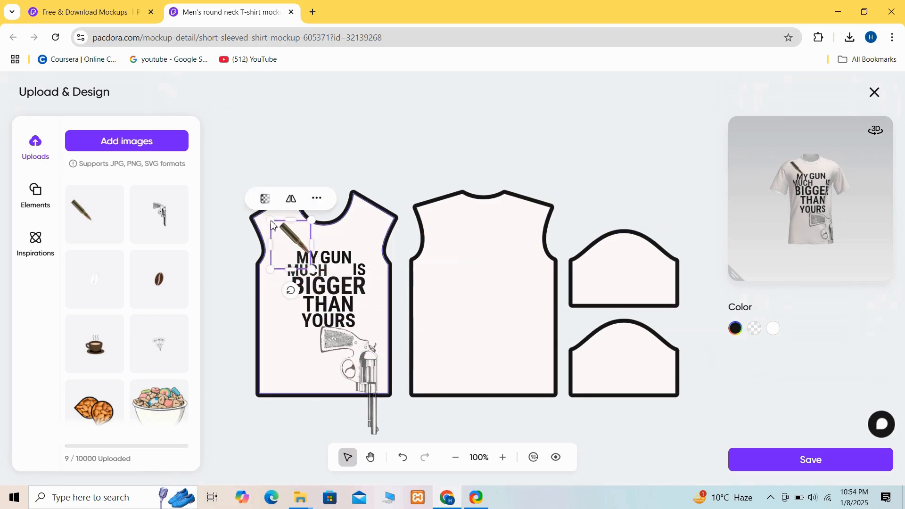
pyautogui.moveTo(271, 221); pyautogui.dragTo(293, 234)
pyautogui.moveTo(298, 273); pyautogui.dragTo(285, 252)
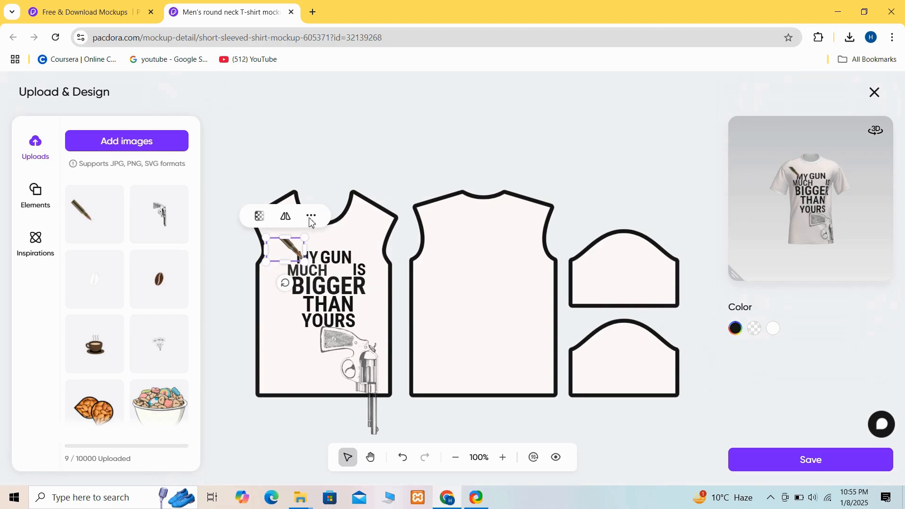
# - Set the bullet image's transparency to 38%
pyautogui.click(259, 221)
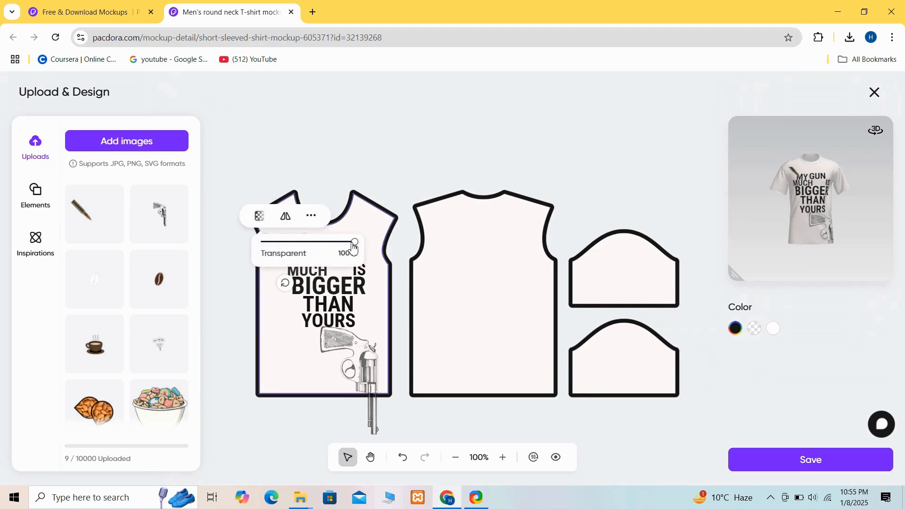
pyautogui.moveTo(356, 248); pyautogui.dragTo(297, 247)
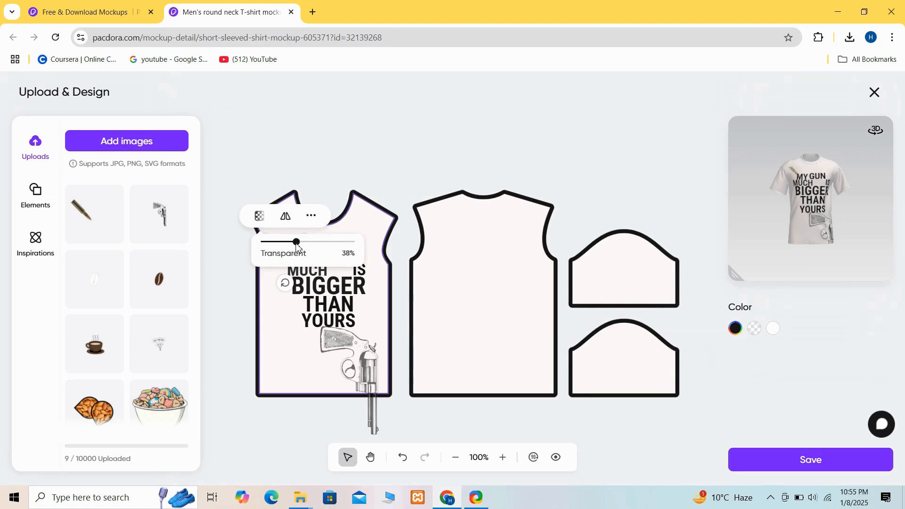
pyautogui.click(290, 354)
# - Place a horizontally flipped duplicate of the bullet image above the word "GUN" on the front panel
pyautogui.click(292, 245)
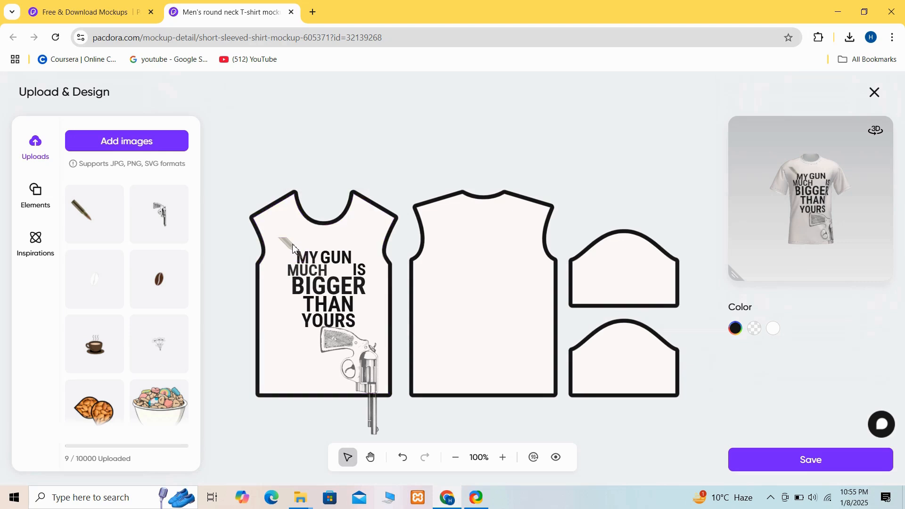
pyautogui.rightClick(294, 243)
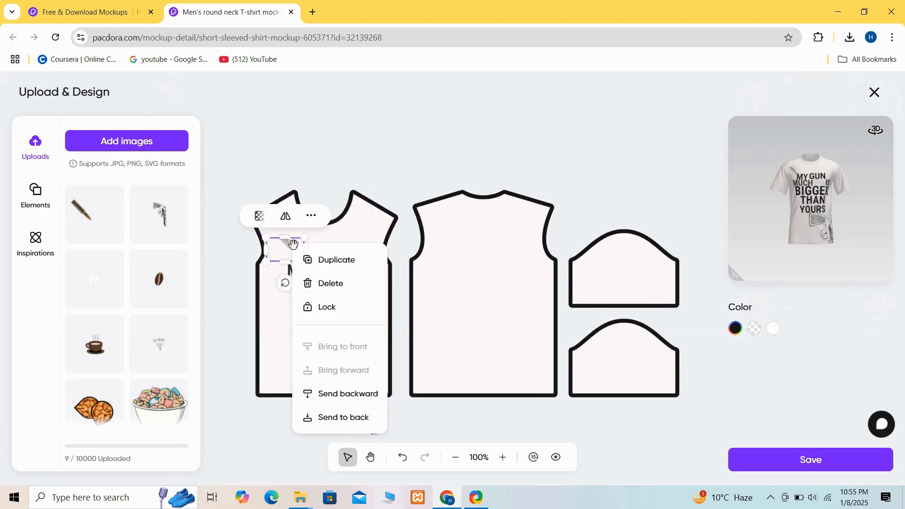
pyautogui.click(331, 261)
pyautogui.moveTo(331, 268); pyautogui.dragTo(339, 242)
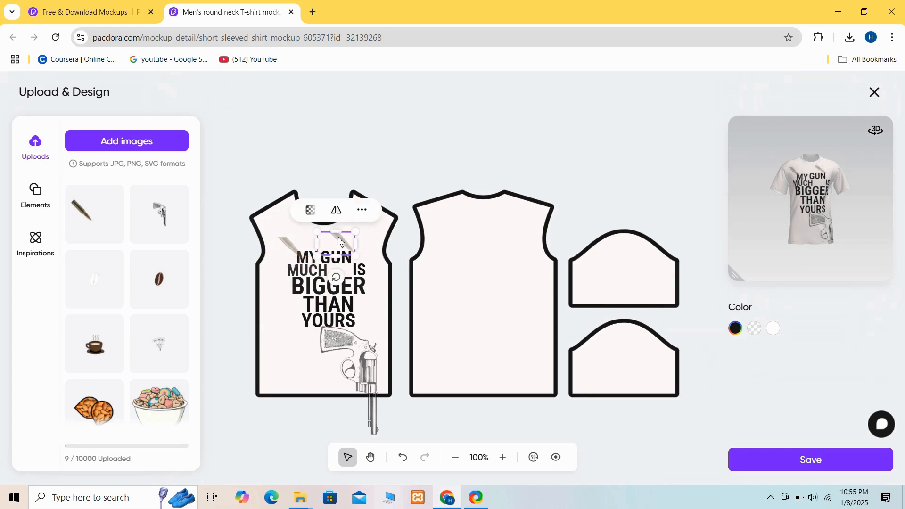
pyautogui.click(336, 210)
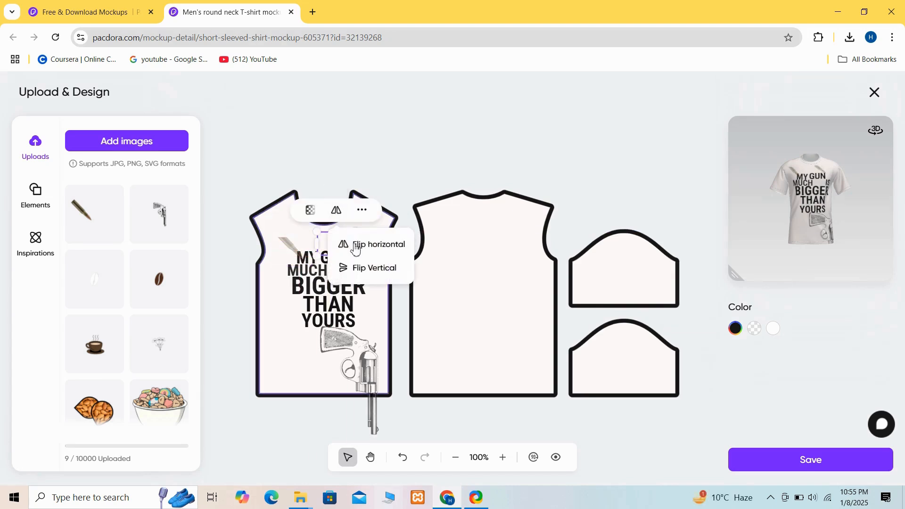
# - Move the flipped bullet image outward to just above and right of the word "GUN", mirroring the first bullet
pyautogui.click(274, 345)
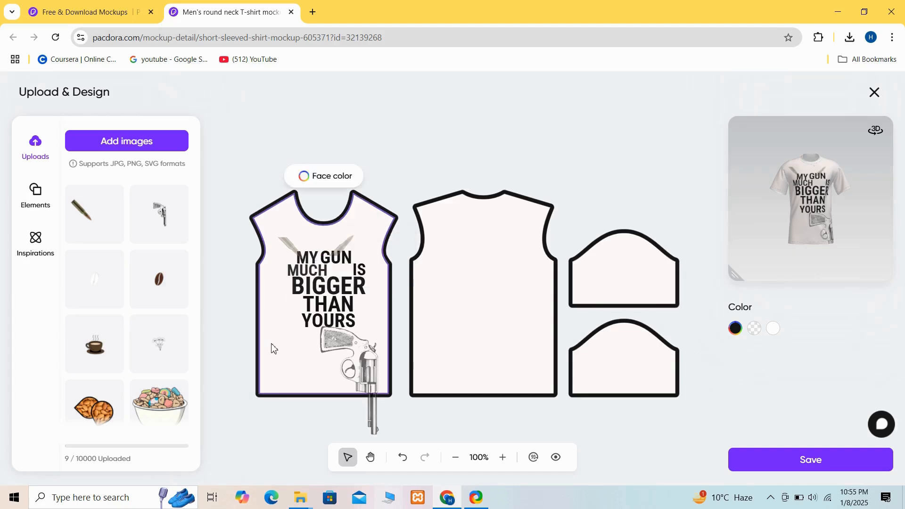
pyautogui.click(342, 244)
pyautogui.moveTo(349, 239); pyautogui.dragTo(363, 236)
pyautogui.click(279, 388)
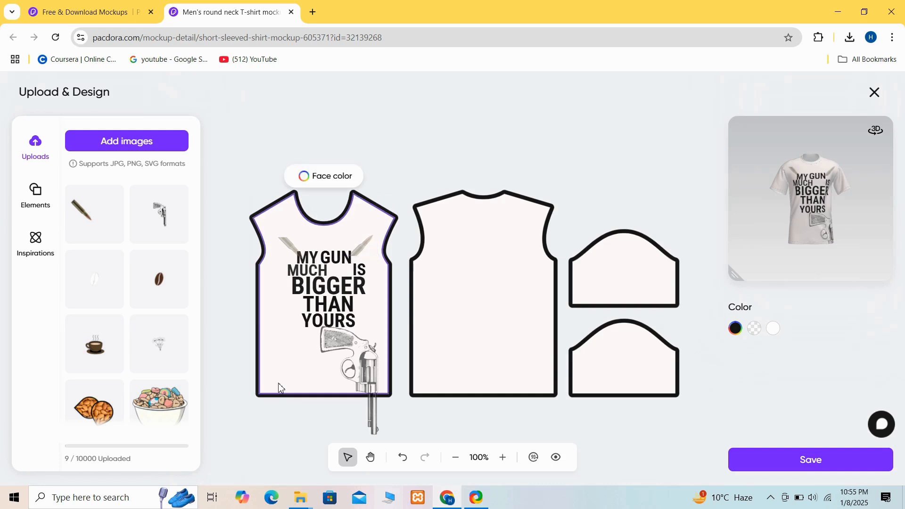
# - Save the shirt artwork to the mockup and open the project in 3D Design
pyautogui.moveTo(821, 202)
pyautogui.mouseDown()
pyautogui.moveTo(702, 204)
pyautogui.moveTo(835, 202)
pyautogui.moveTo(826, 211)
pyautogui.mouseUp()
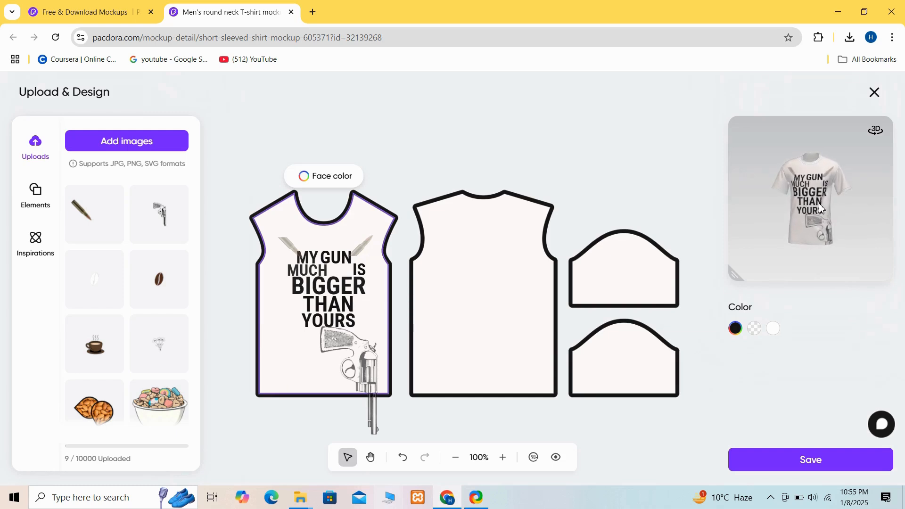
pyautogui.click(797, 460)
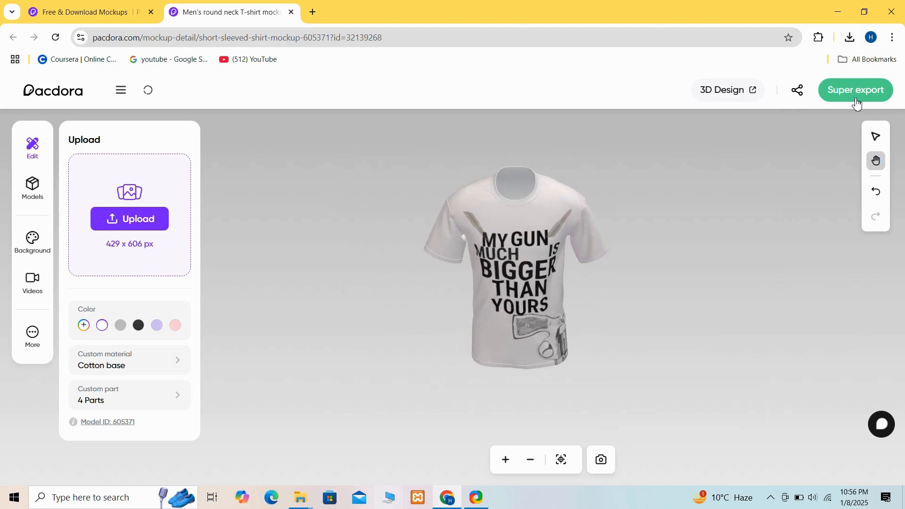
pyautogui.click(752, 91)
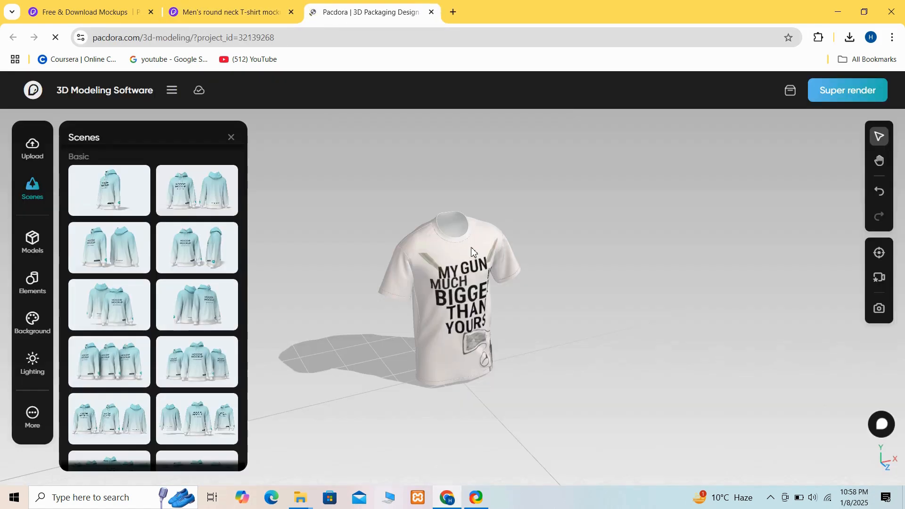
# - Turn the shirt to face the front and switch to the basic scene with one large central garment flanked by two smaller ones
pyautogui.click(471, 253)
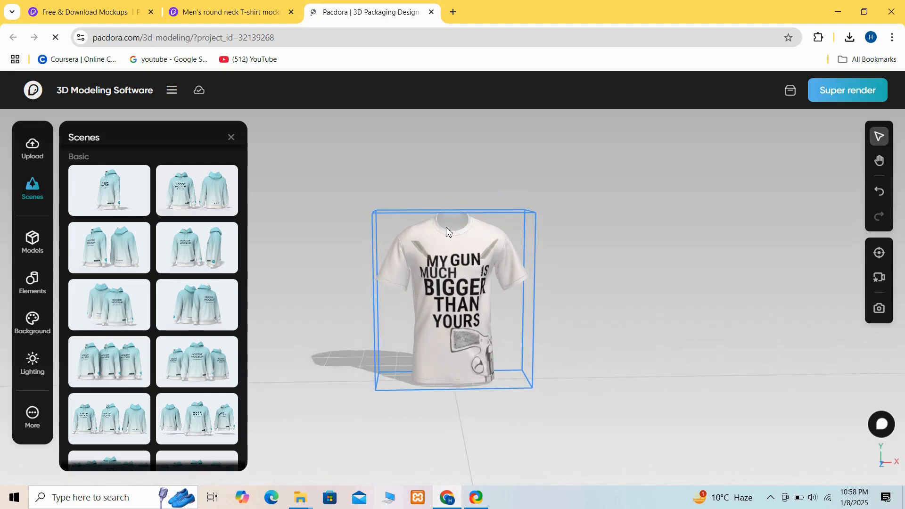
pyautogui.click(323, 263)
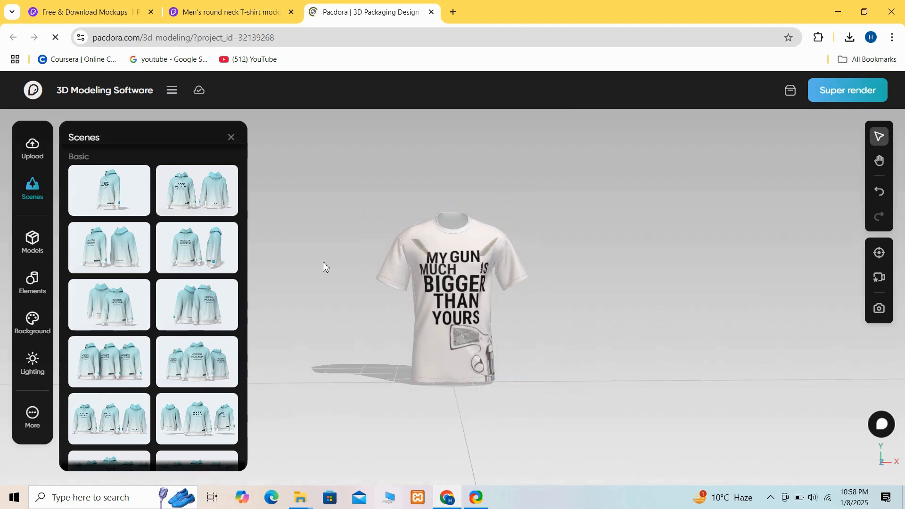
pyautogui.moveTo(202, 362)
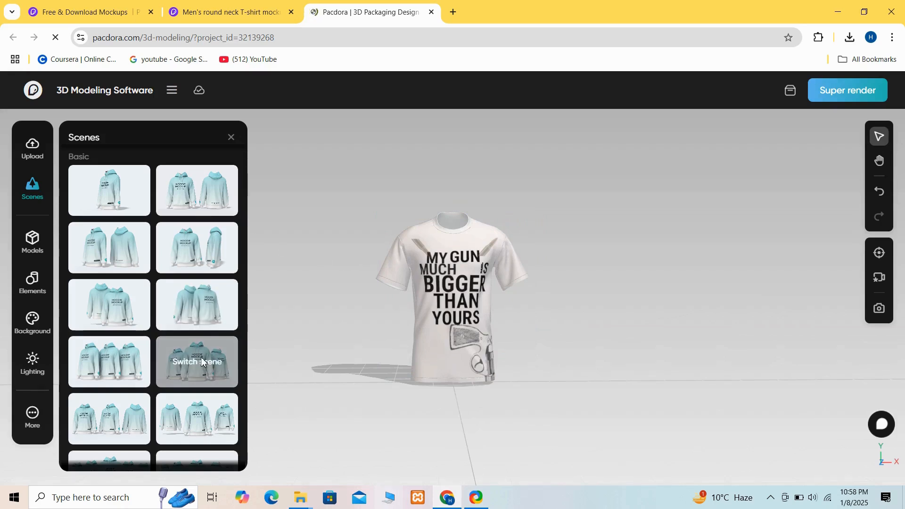
pyautogui.click(202, 362)
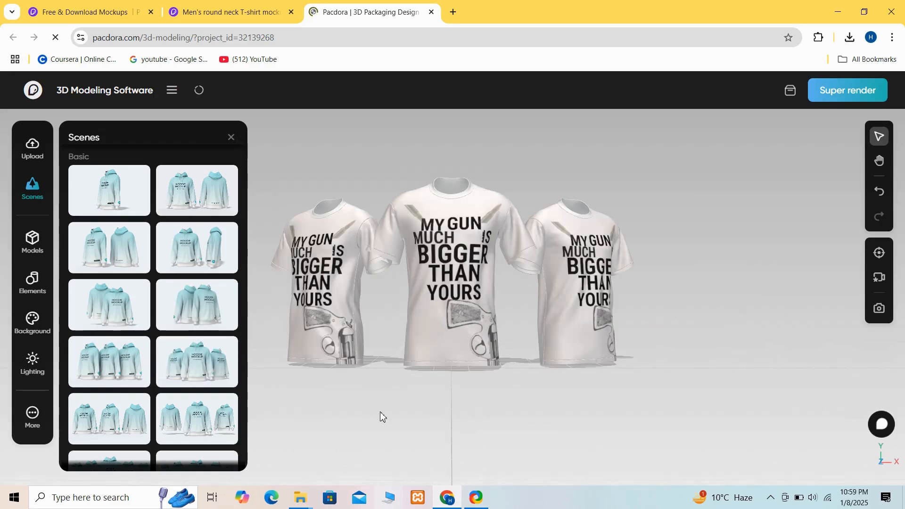